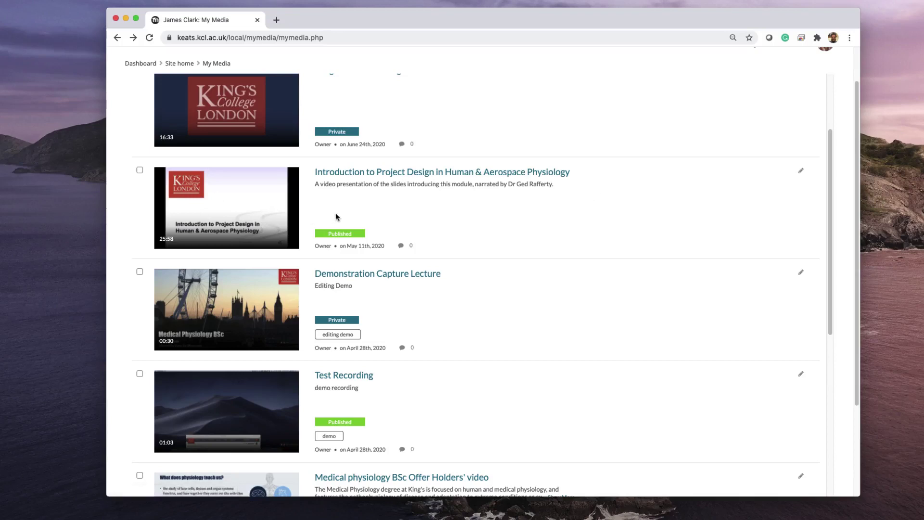
Open the Introduction to Project Design video's Edit page and bring up its empty 25:58 Timeline
click(363, 175)
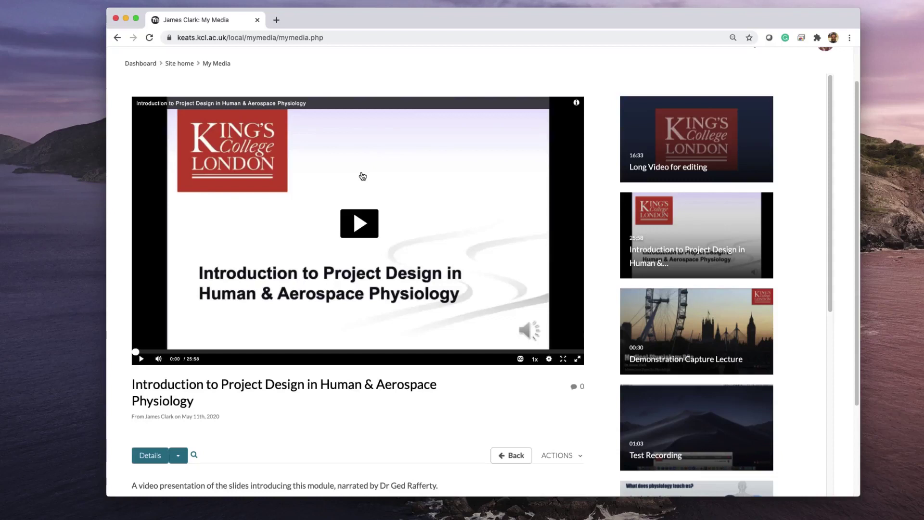
scroll(409, 245, down, 4)
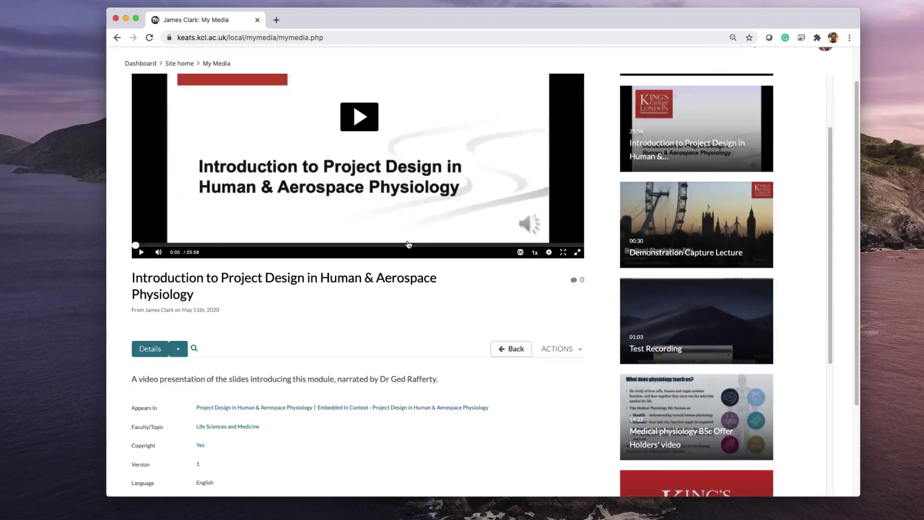
click(562, 232)
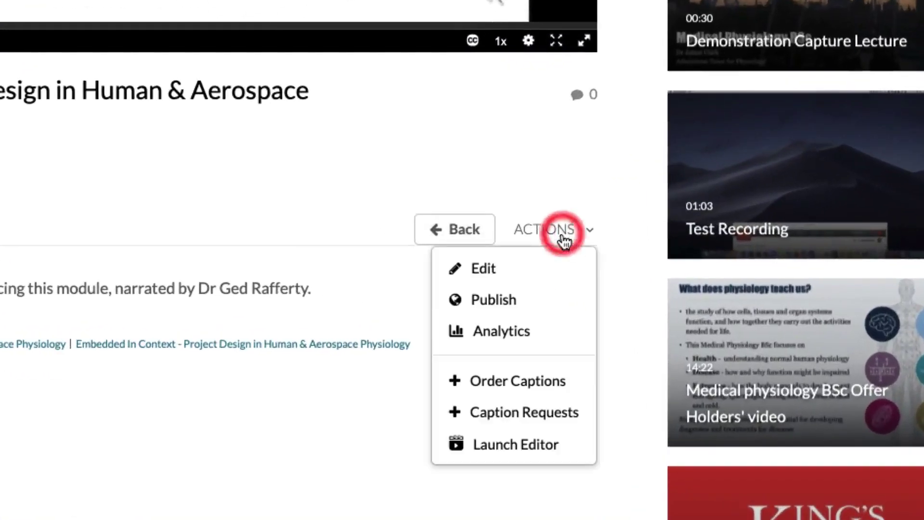
click(515, 264)
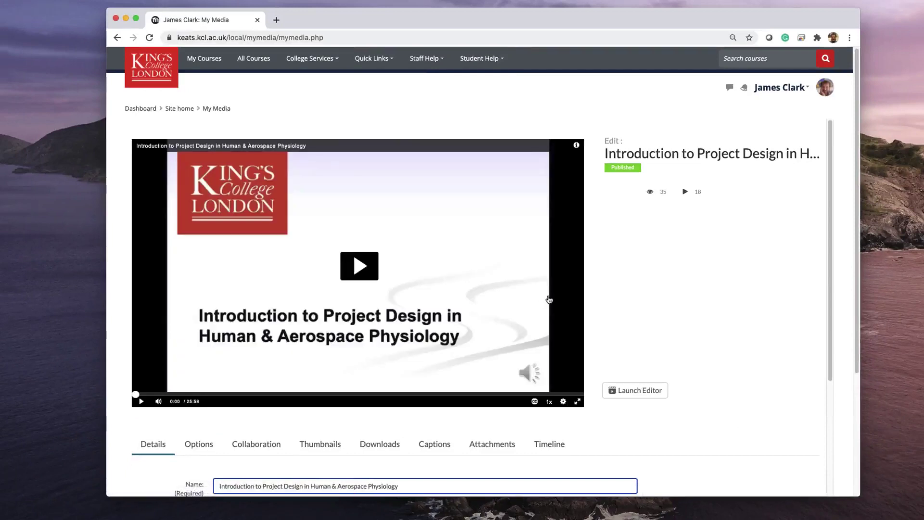
scroll(612, 302, down, 5)
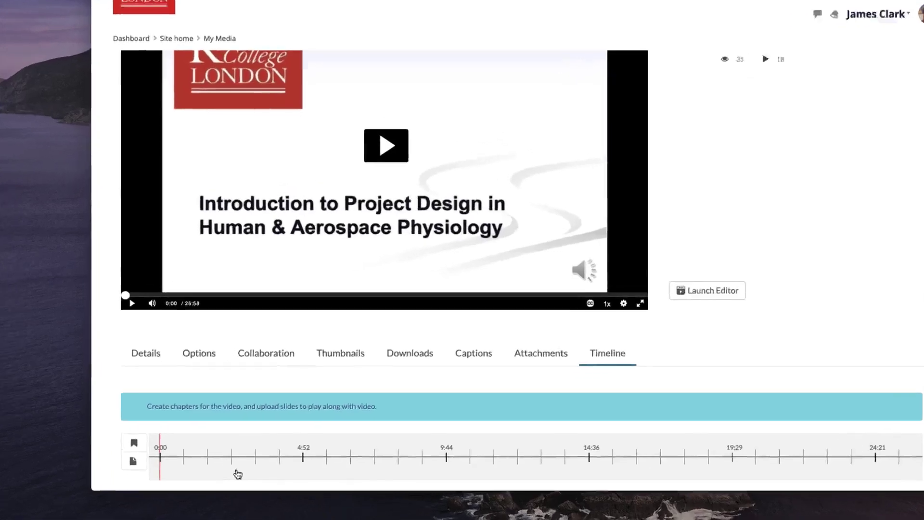
Create and save a chapter at 2:37 titled 'Module Content' with description 'About the module'
click(231, 479)
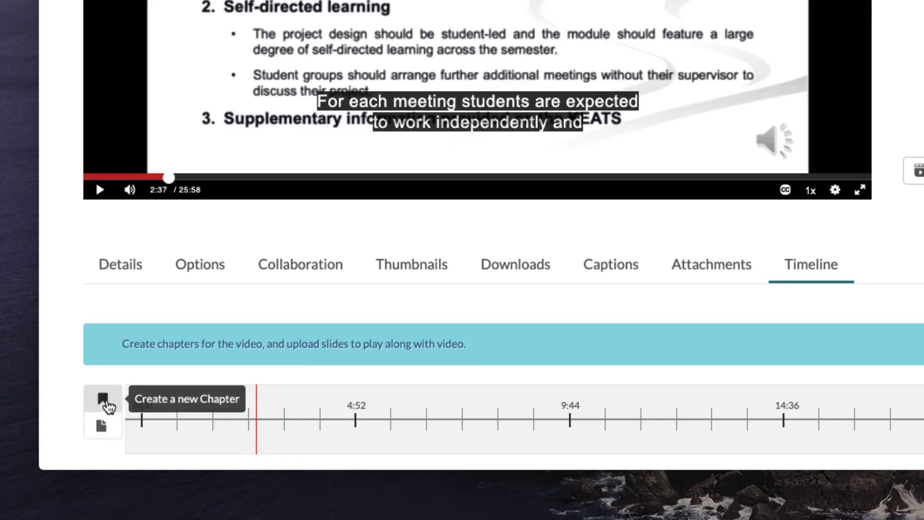
click(104, 400)
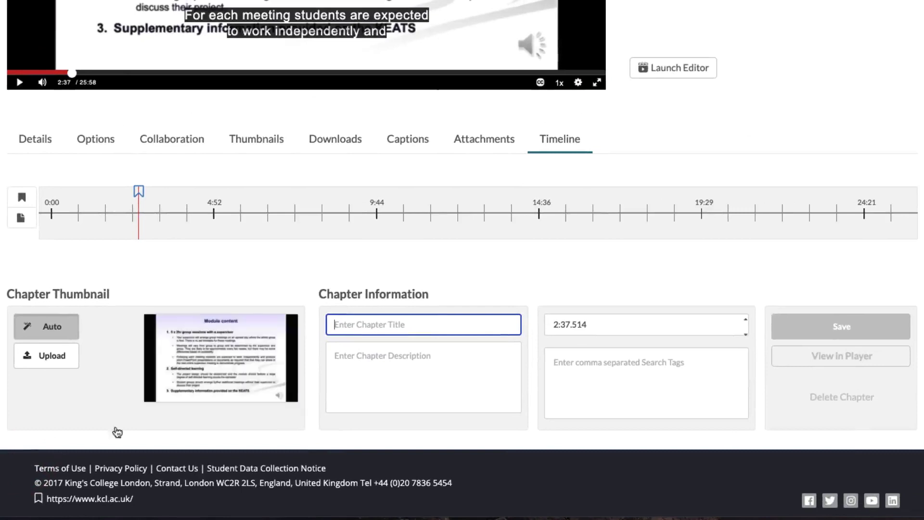
click(343, 316)
text(Module Content)
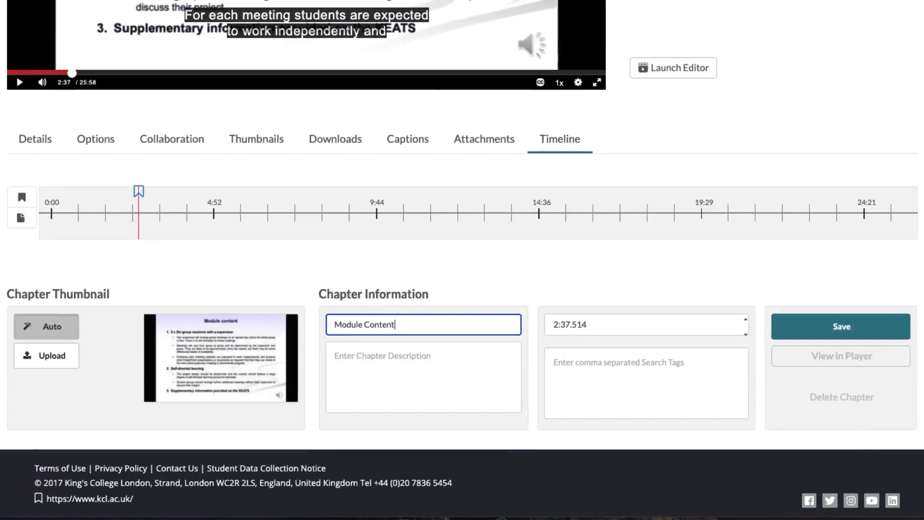
click(388, 354)
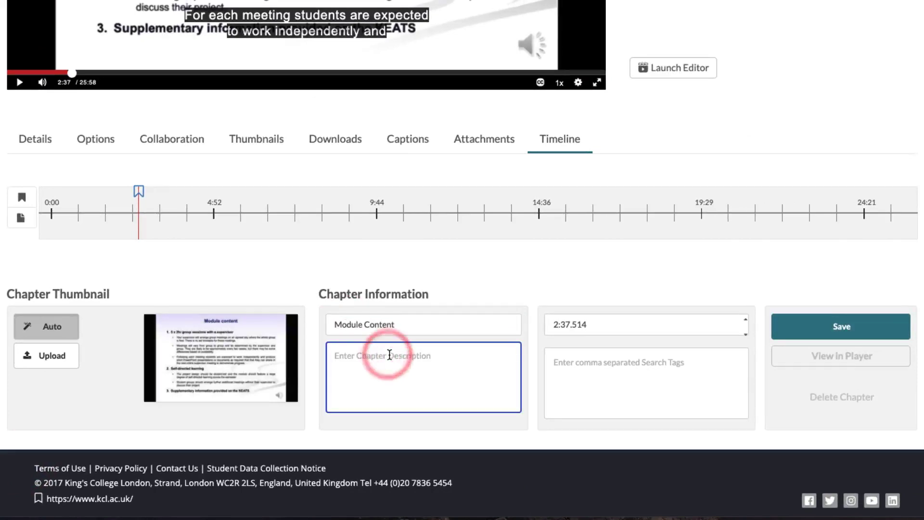
text(About the modu)
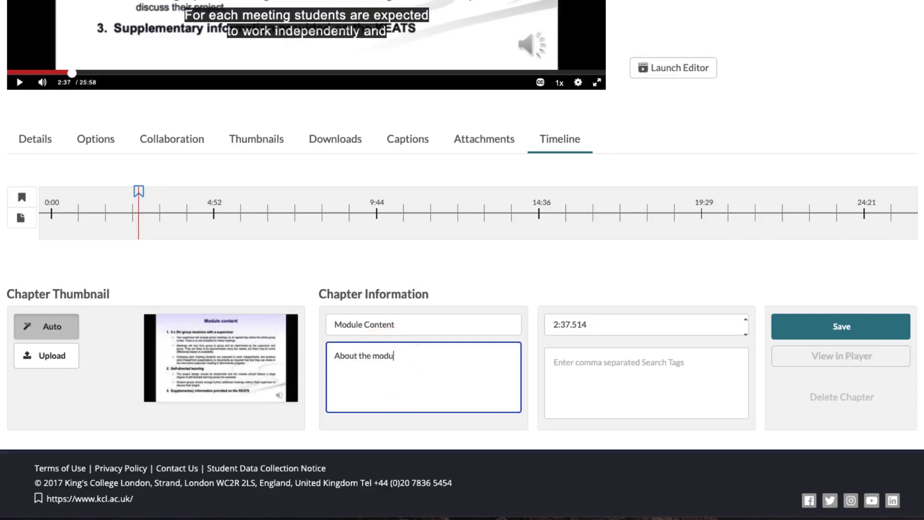
text(le)
click(438, 361)
click(566, 362)
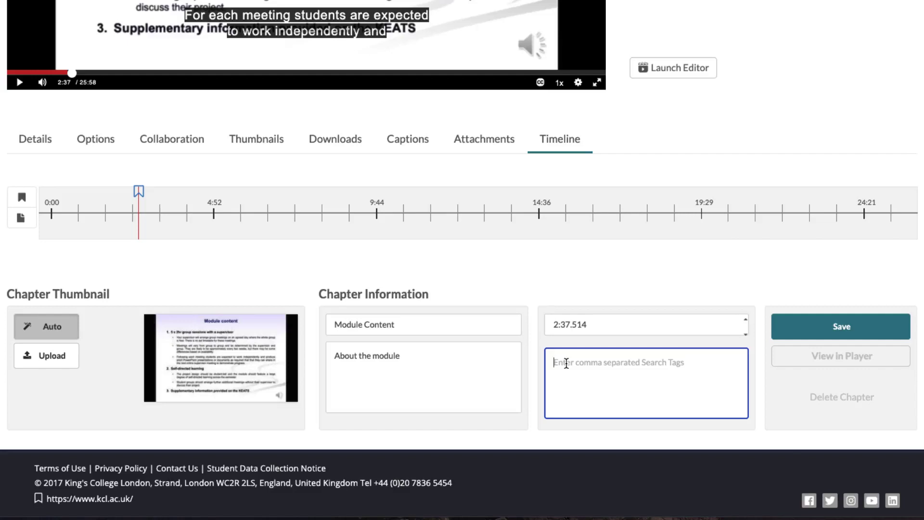
click(855, 332)
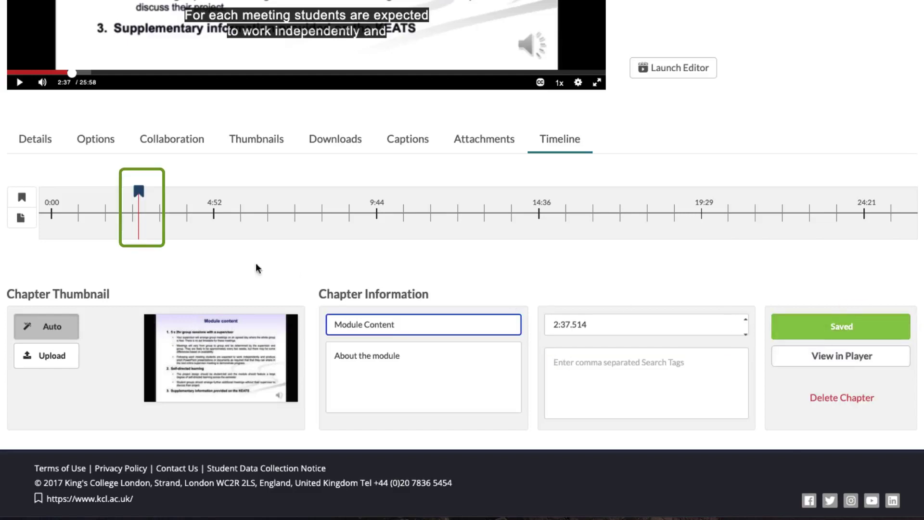
Move the timeline playhead to about 14:25
mouse_move(140, 201)
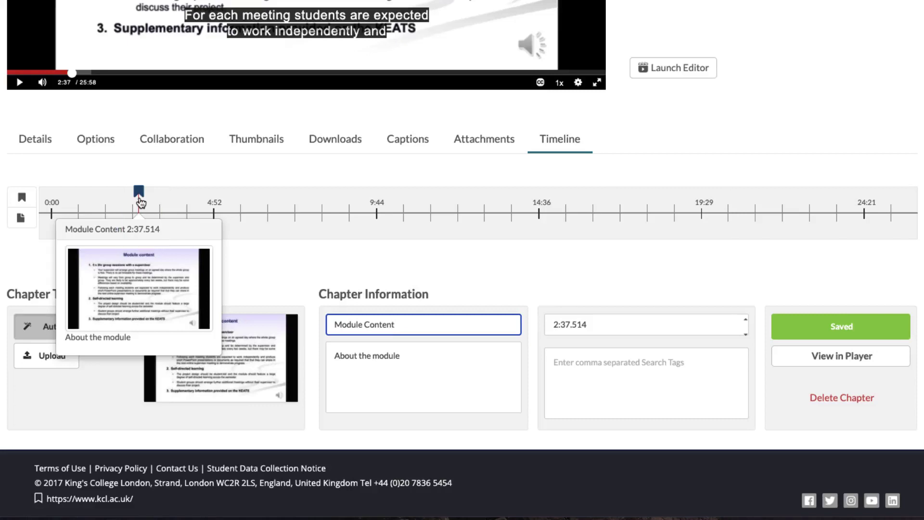
click(487, 234)
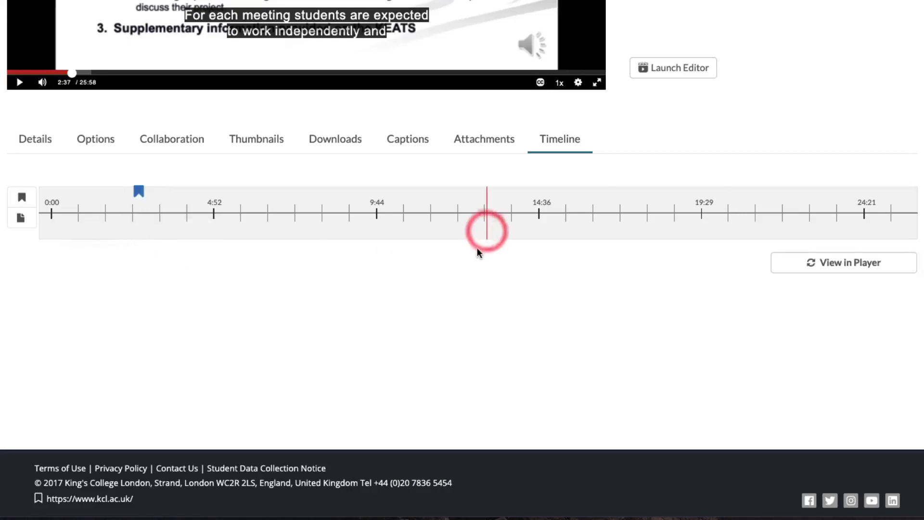
scroll(479, 251, up, 2)
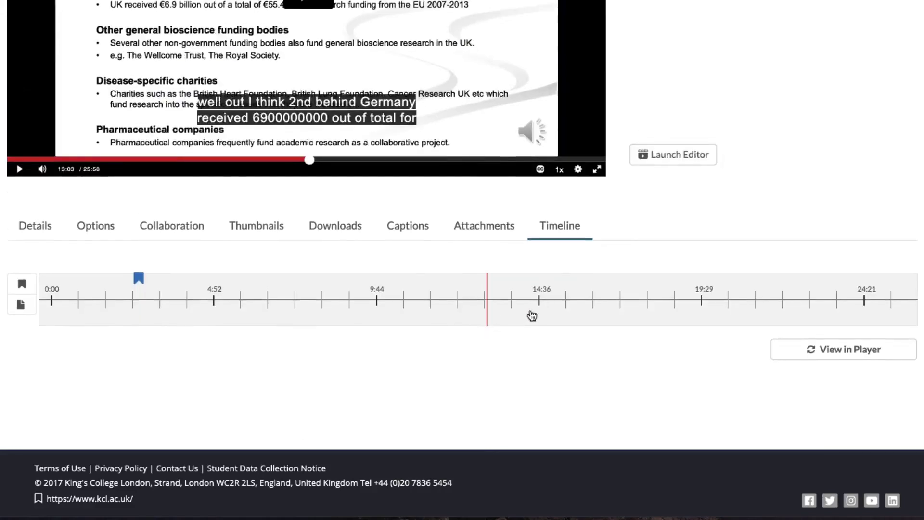
click(533, 313)
scroll(534, 318, up, 1)
scroll(533, 315, down, 2)
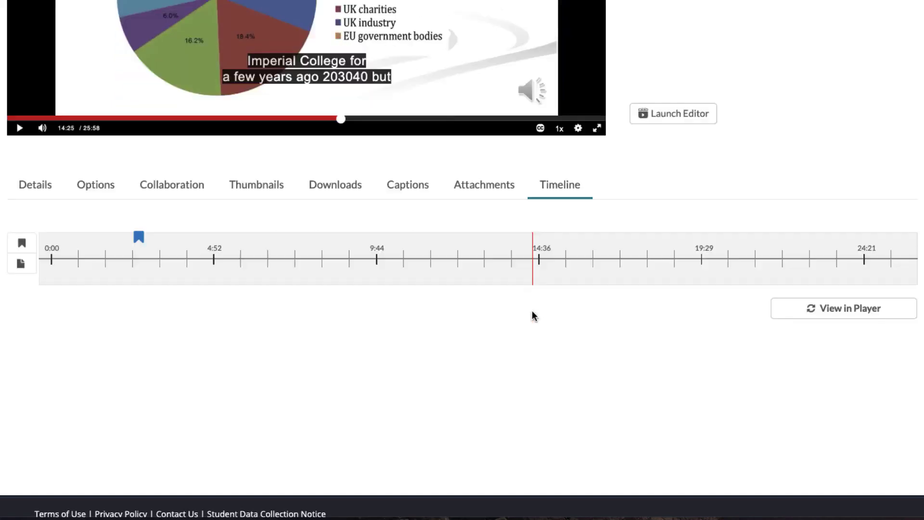
Add and save a chapter titled 'Source of funding' with the same description at 14:25
click(22, 246)
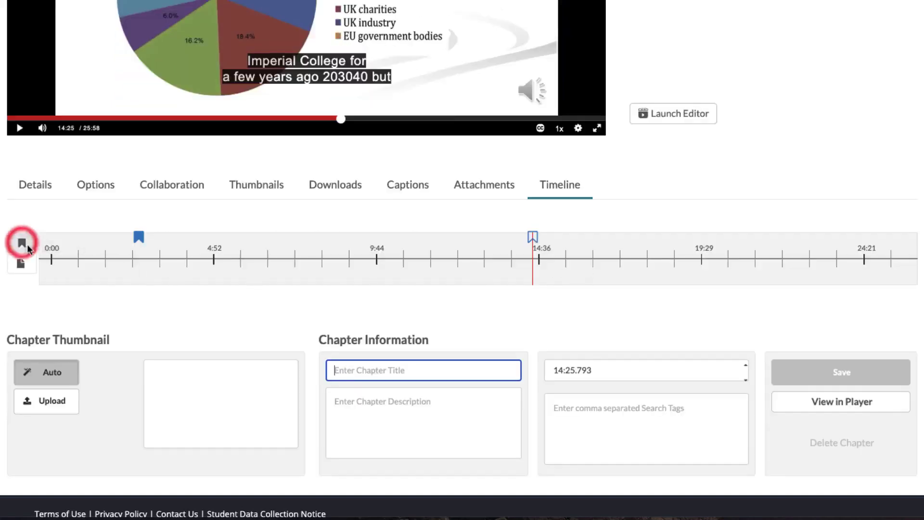
click(346, 367)
text(Source of funding)
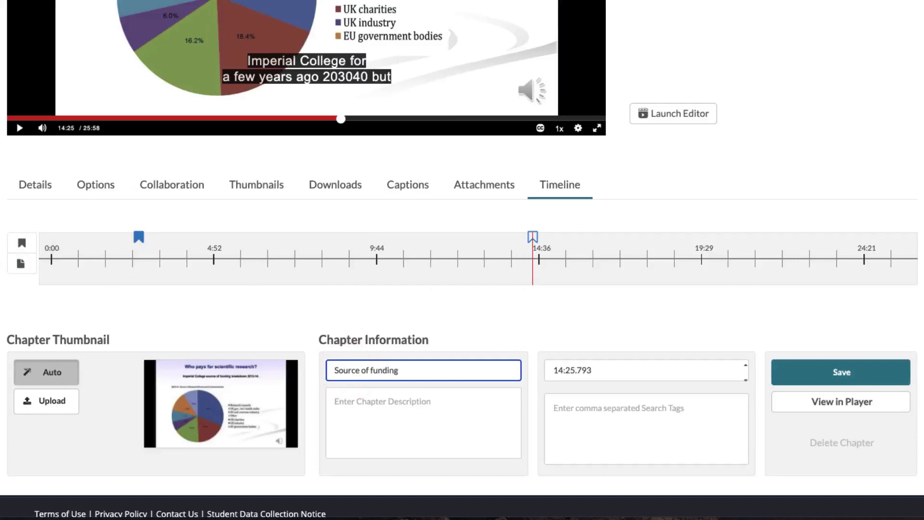
click(437, 415)
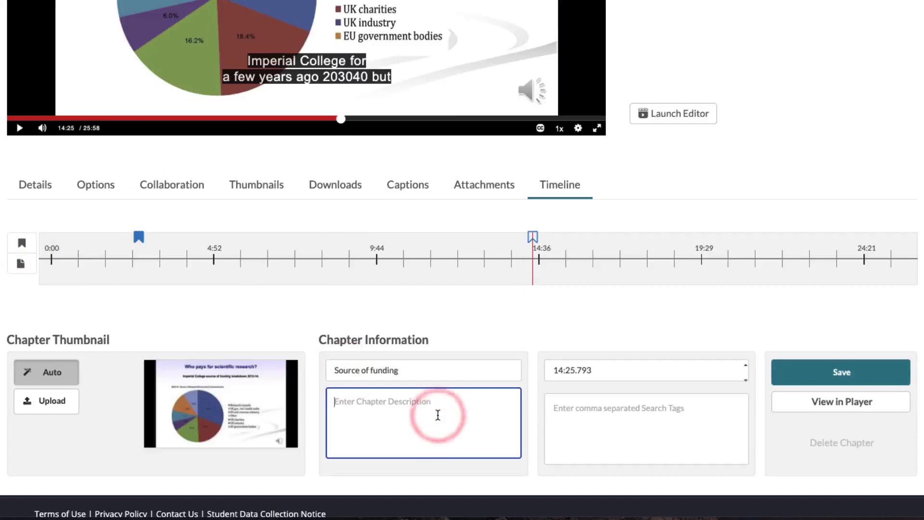
text(Source of fu)
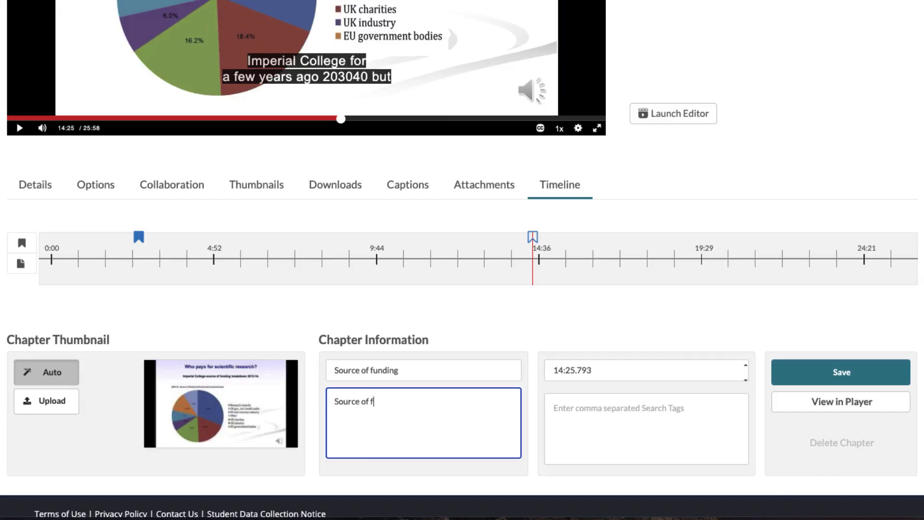
text(nding)
click(796, 376)
mouse_move(533, 242)
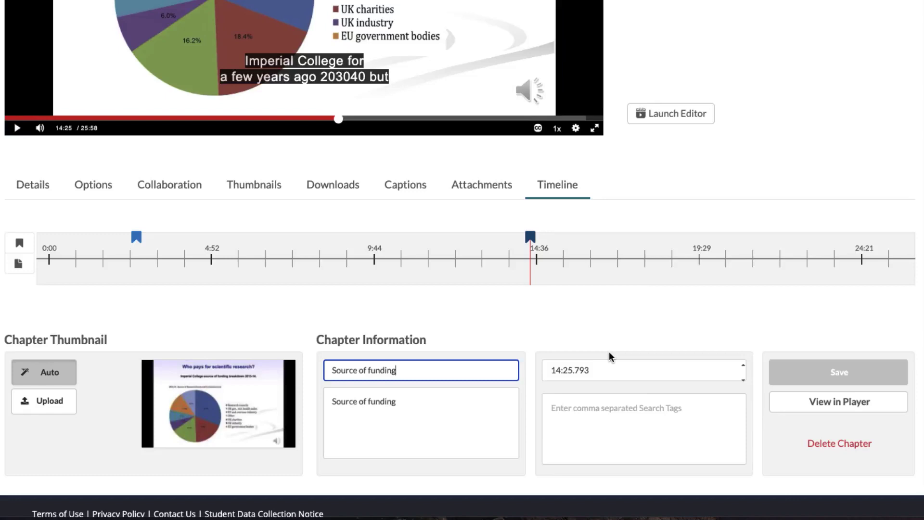
Add and save a chapter at 25:07 titled 'Summary' with description 'Summary of workflow'
scroll(610, 356, up, 3)
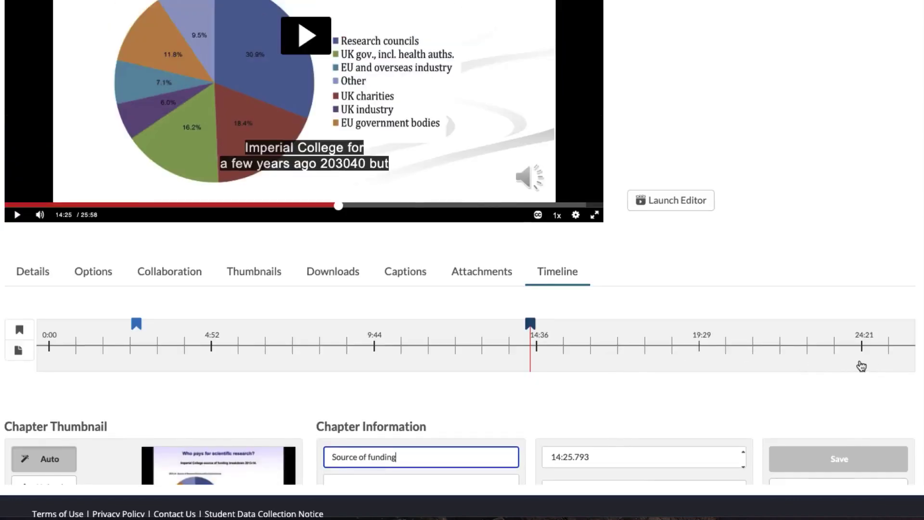
click(888, 366)
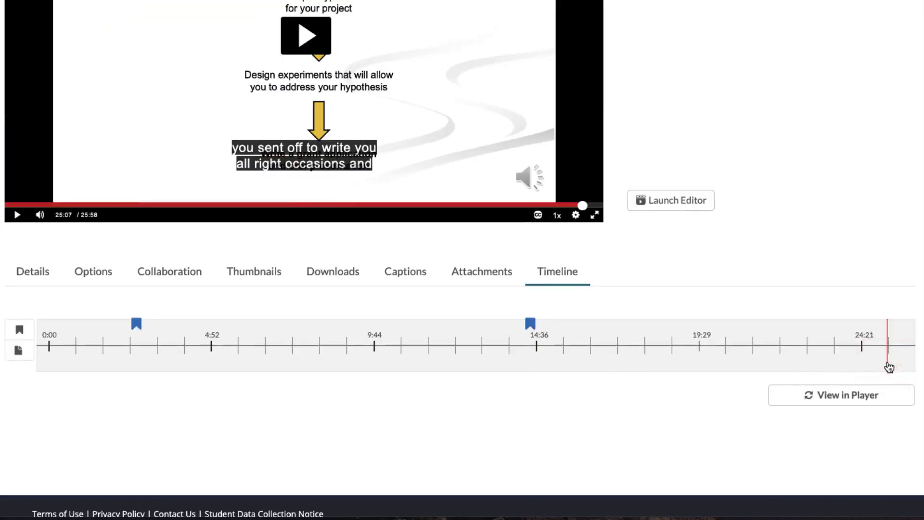
scroll(763, 367, down, 3)
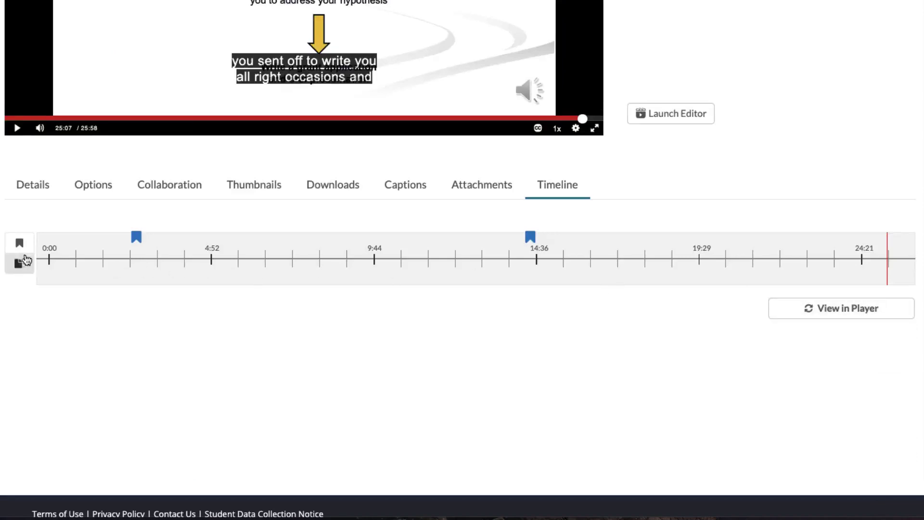
click(19, 243)
click(348, 369)
text(Summary)
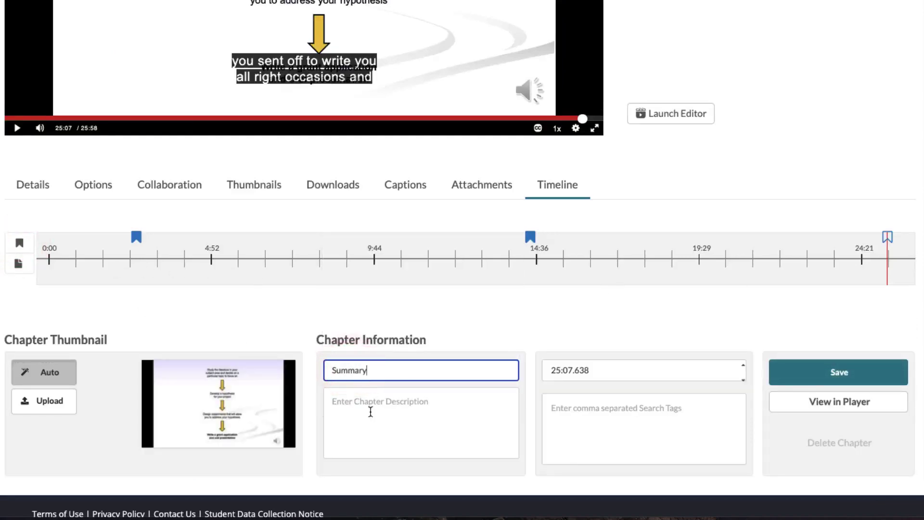
click(369, 408)
text(Summary of workflow)
click(824, 380)
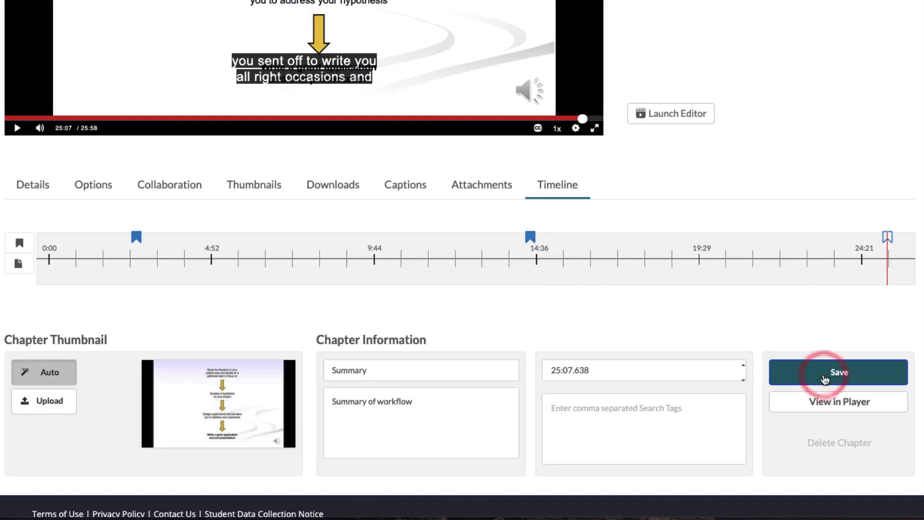
mouse_move(885, 242)
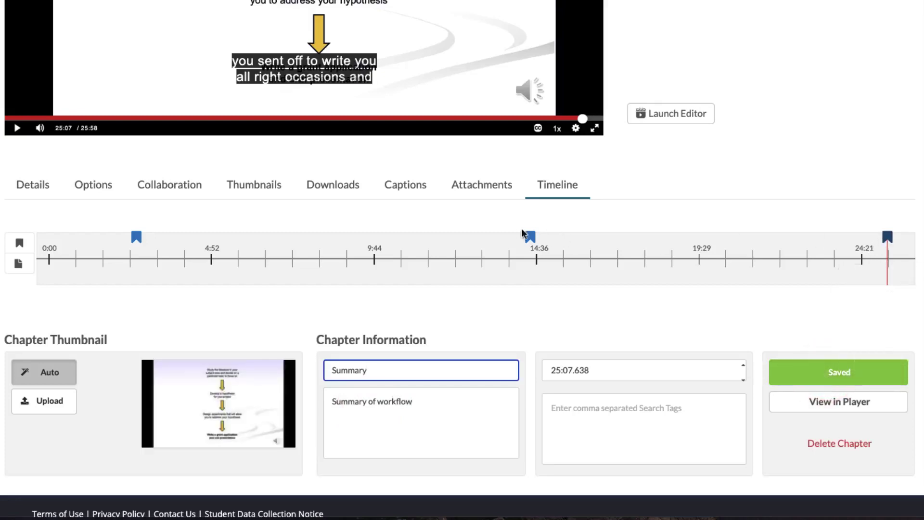
mouse_move(137, 245)
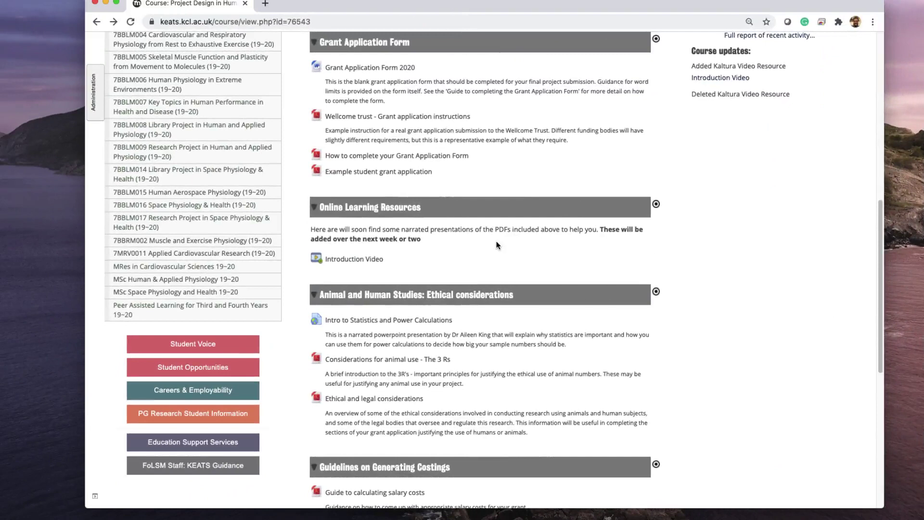
Open the 'Introduction Video' link under Online Learning Resources on the course page
click(351, 259)
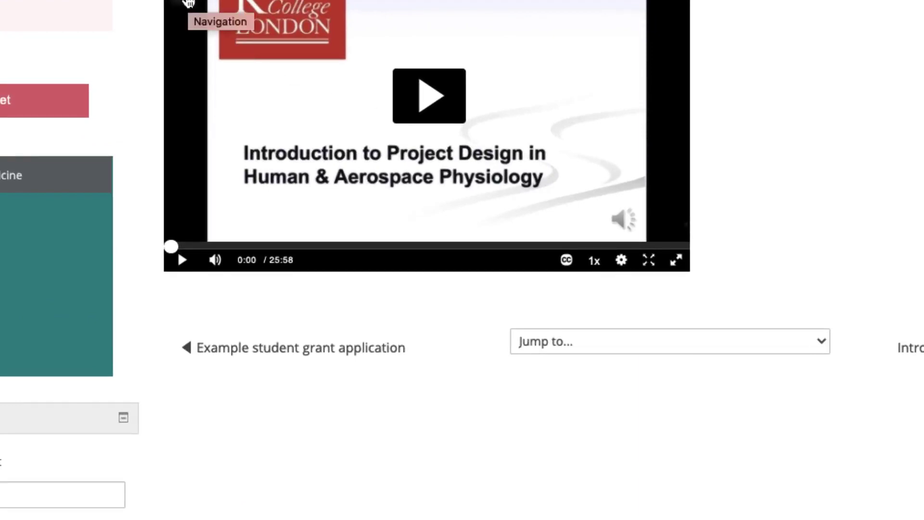
Open the player's Navigation panel to list the chapters Module Content and Source of funding
click(187, 3)
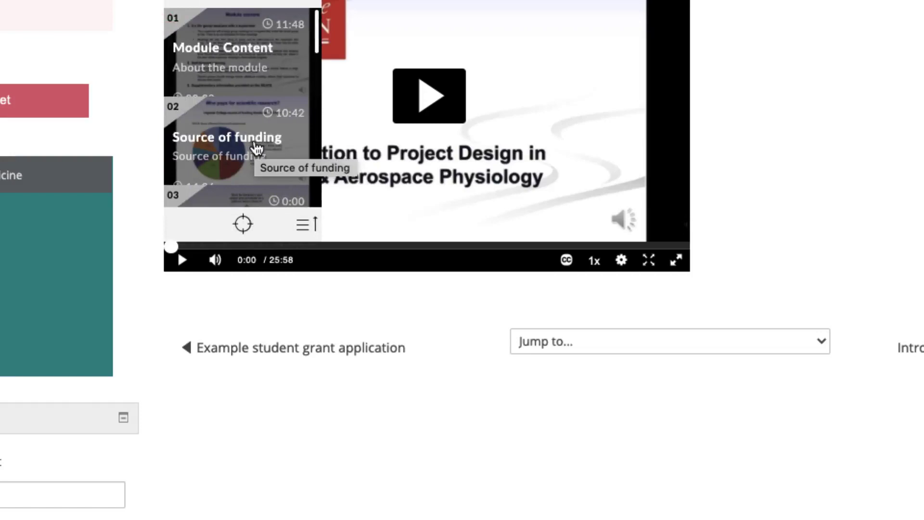
click(346, 2)
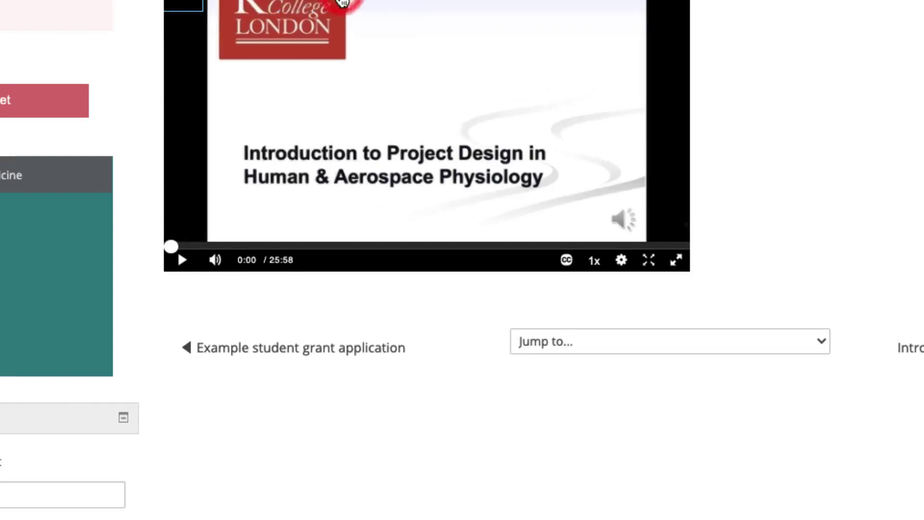
click(188, 2)
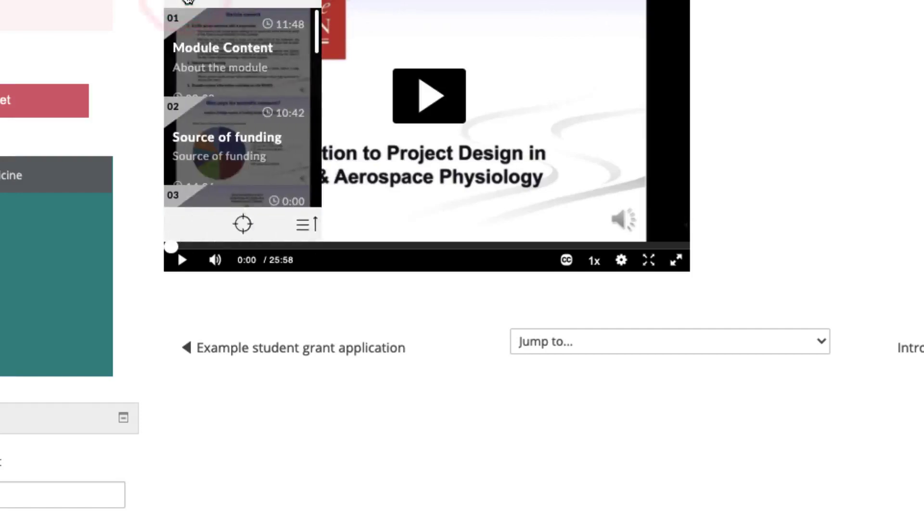